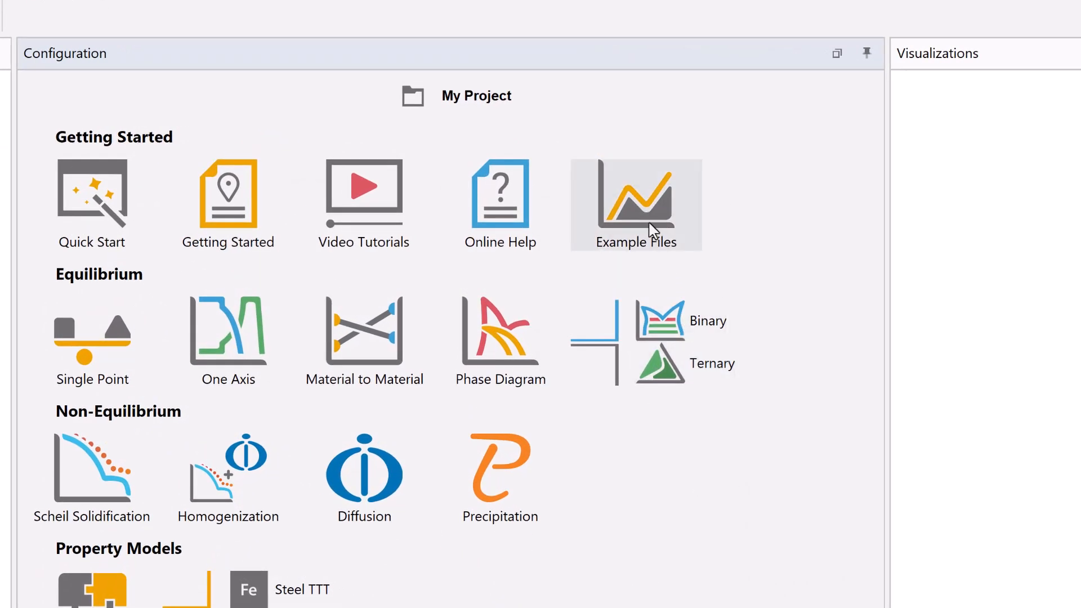
- Open the example file T_17_Al2O3-MgO_phase_diagram.tcu from the example files folder
click(643, 211)
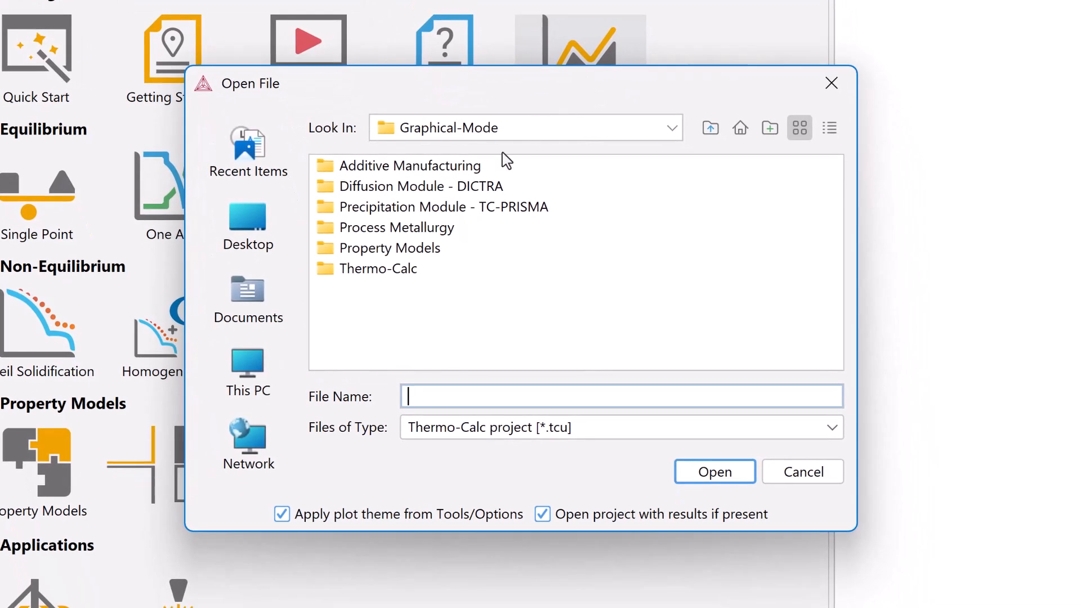
double_click(415, 269)
drag(482, 365, 632, 364)
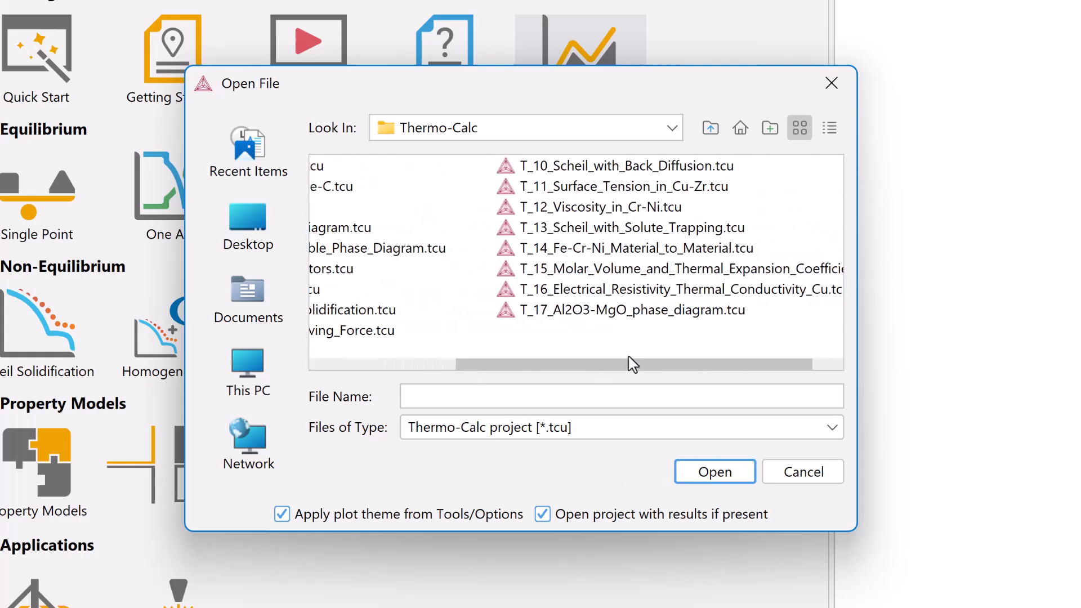
double_click(650, 311)
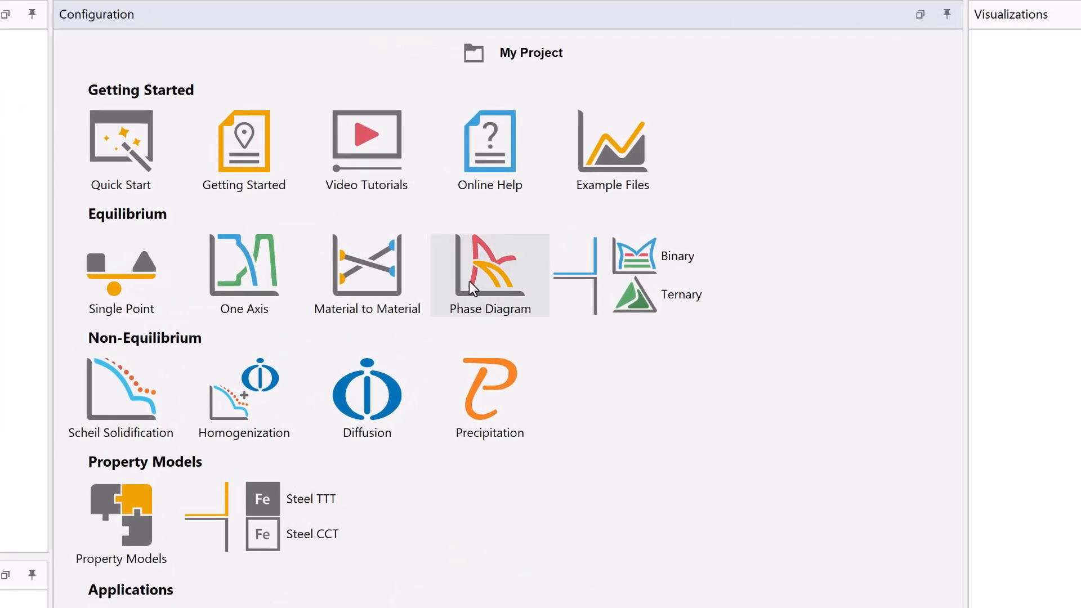
- Start a Phase Diagram project and select the TCOX12: Metal Oxide Solutions v12.0 database
click(469, 281)
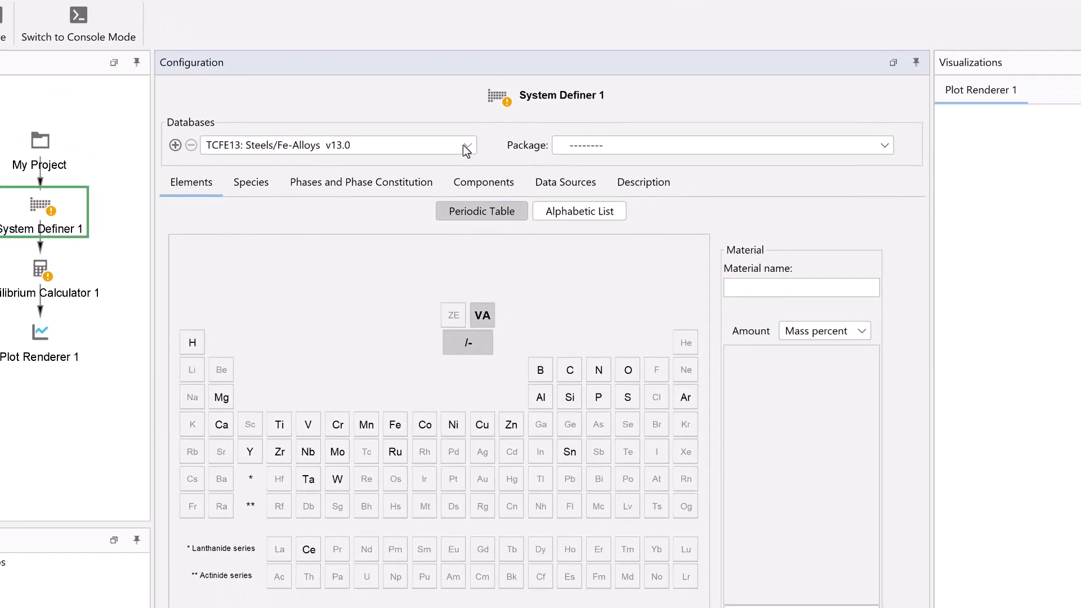
click(463, 144)
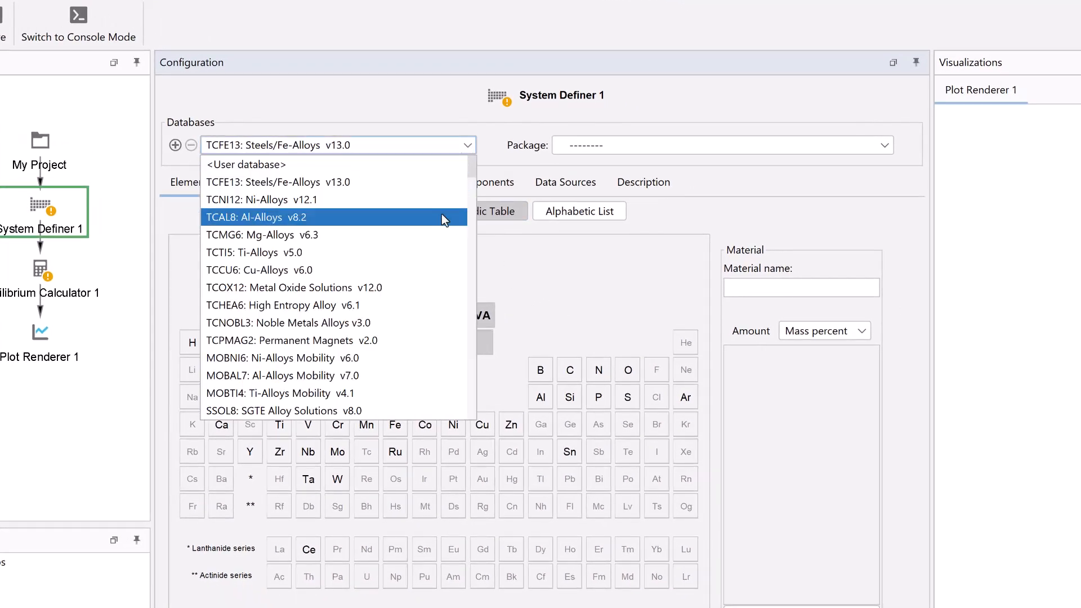
click(426, 292)
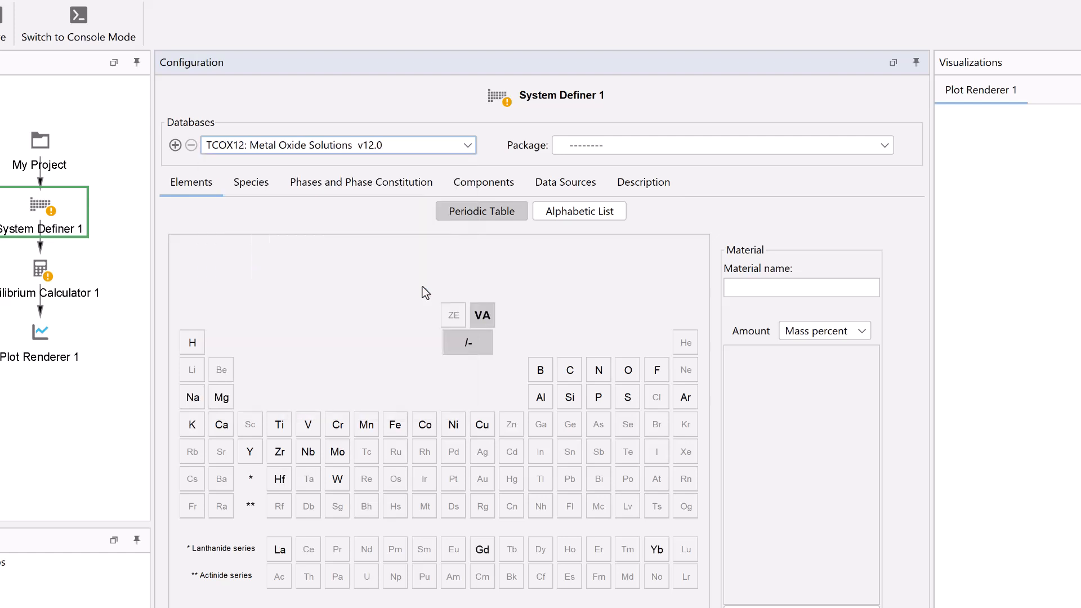
- Select the elements Al, Mg and O in the periodic table
click(541, 397)
click(221, 398)
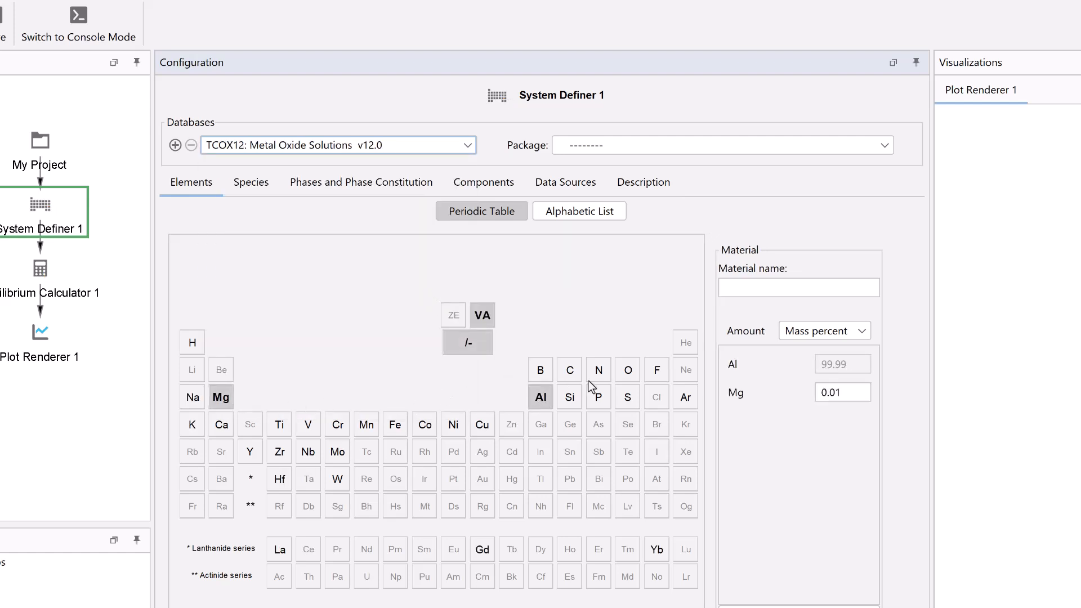
click(623, 377)
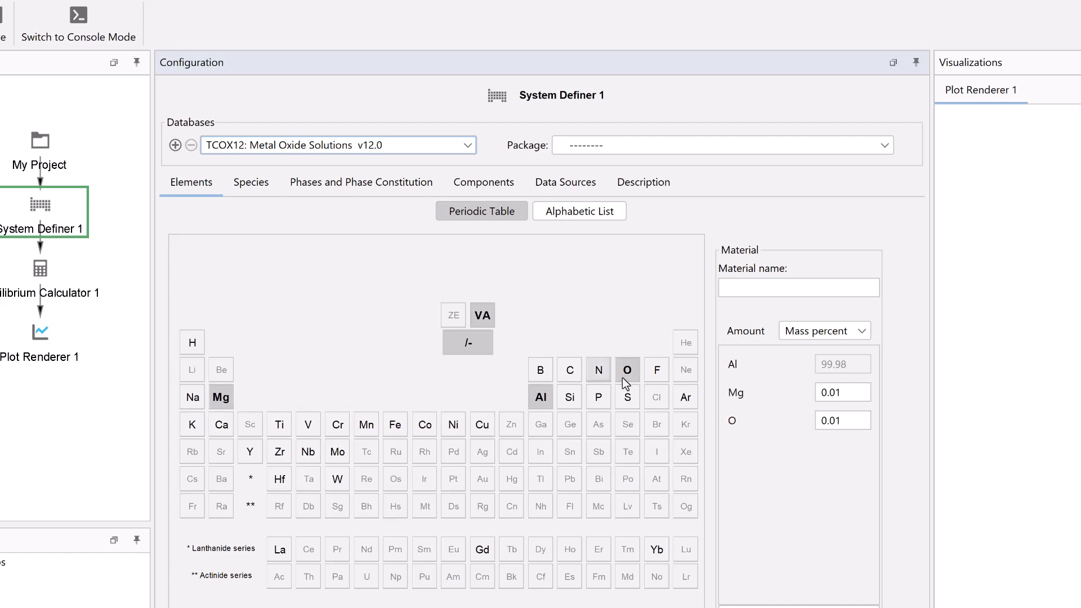
- Redefine the system components as AL2O3 and MGO in place of Al and Mg
click(483, 185)
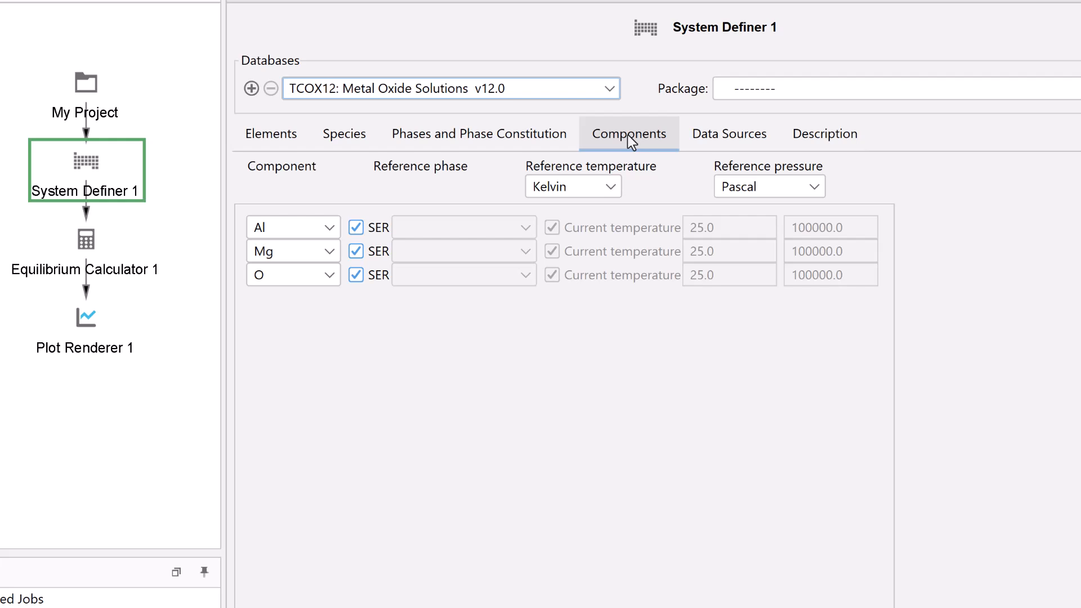
click(336, 231)
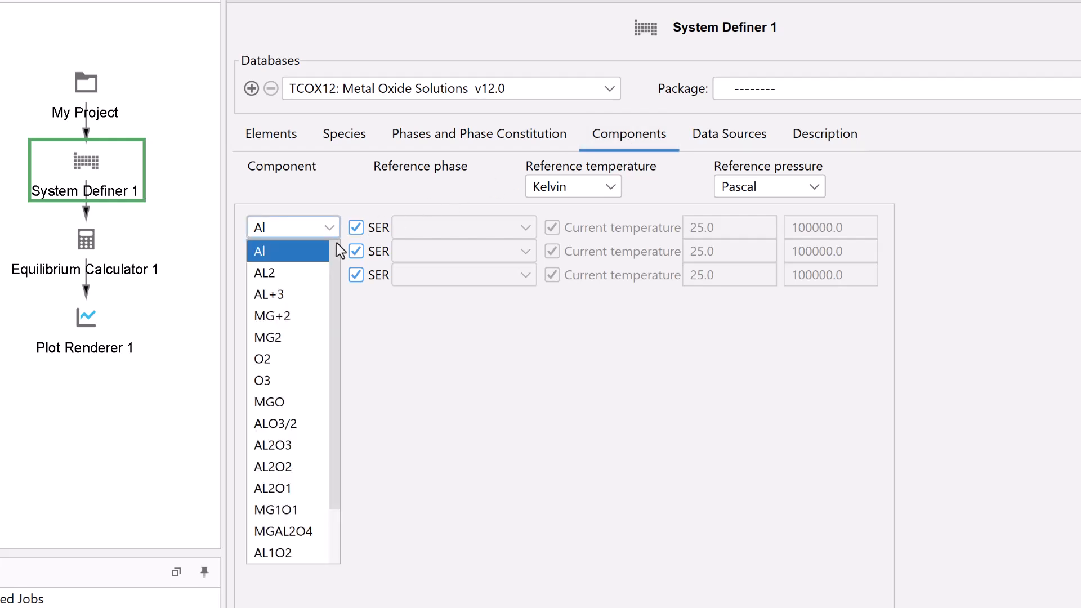
click(293, 444)
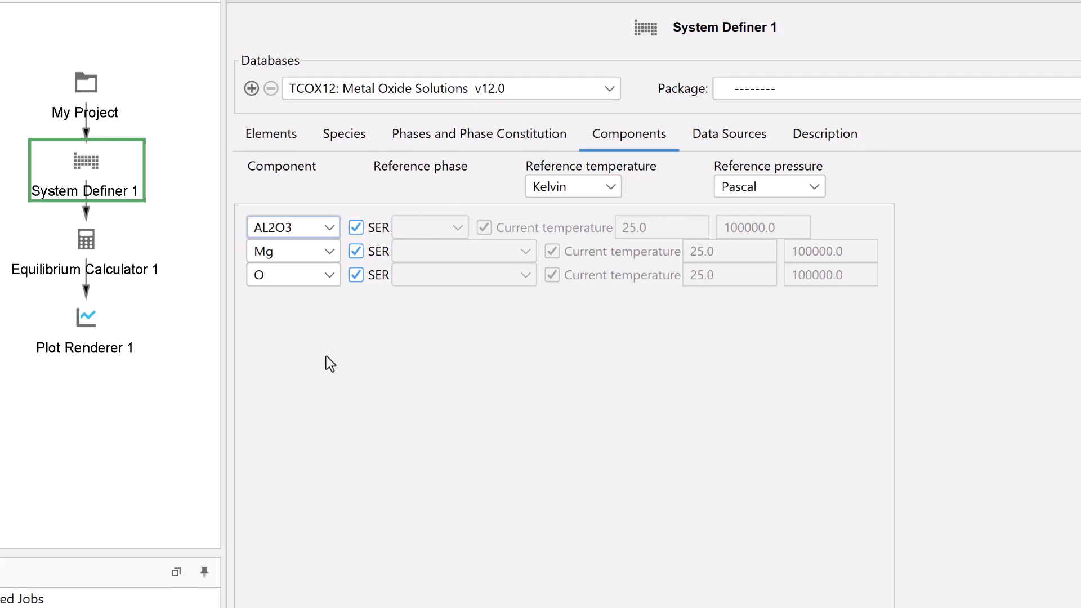
click(336, 255)
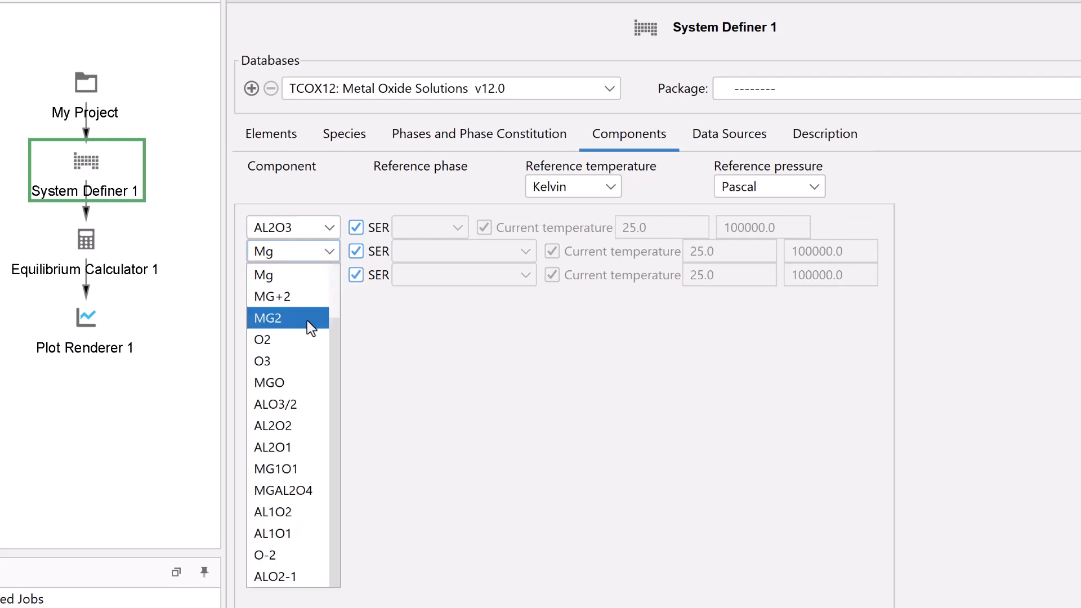
click(298, 381)
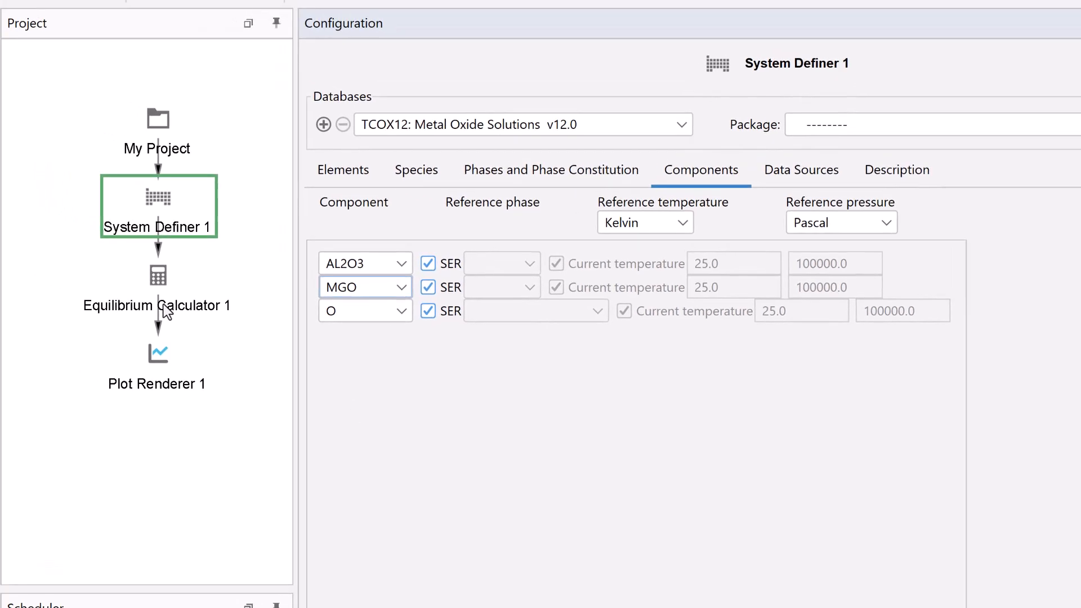
- Open the Equilibrium Calculator and set the composition unit to Mole fraction
click(164, 305)
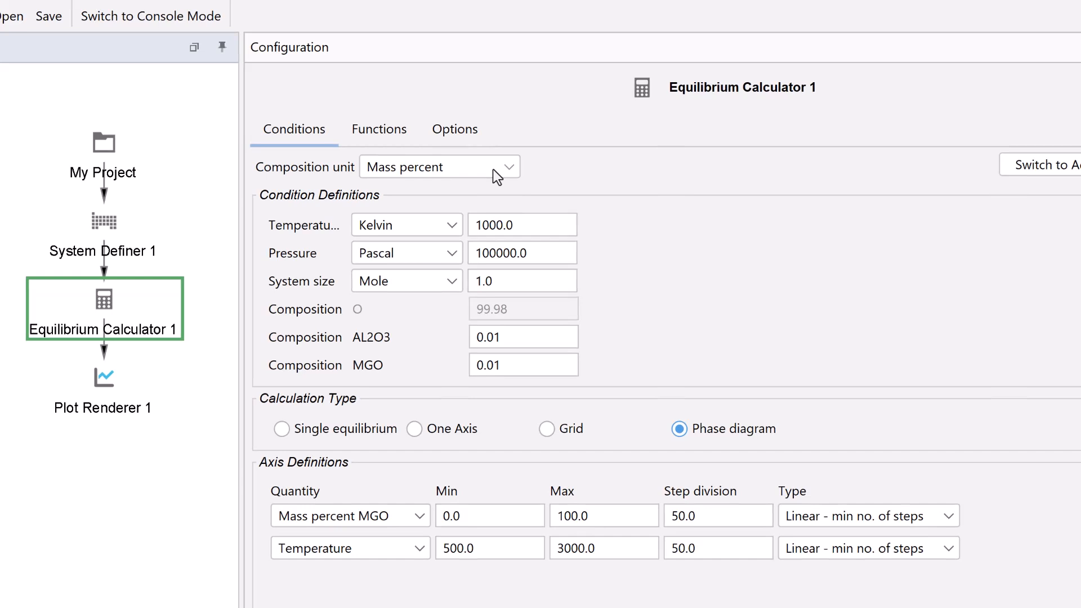
click(493, 170)
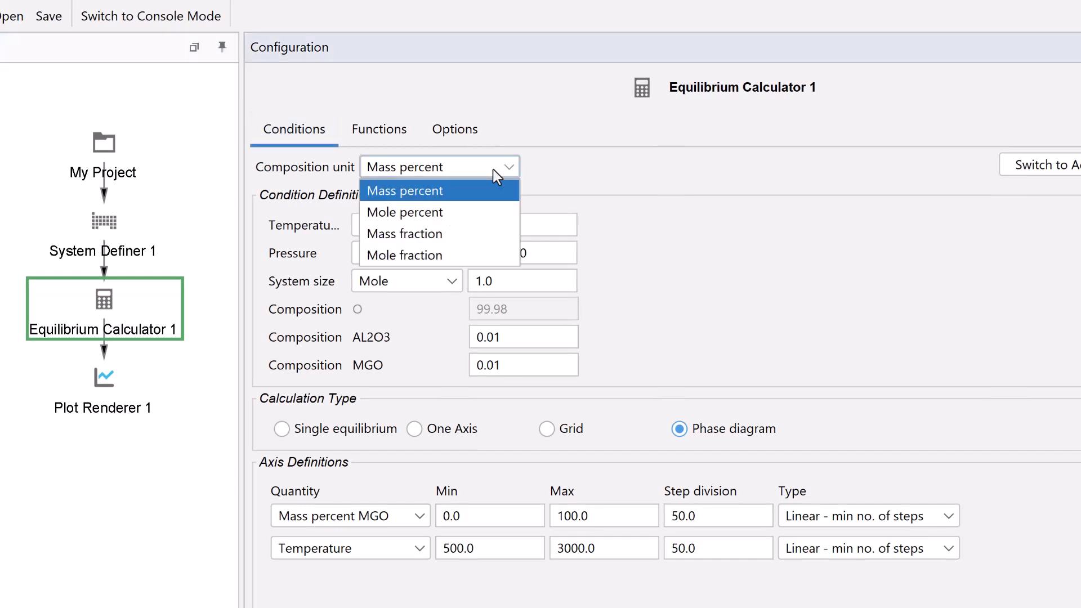
click(474, 255)
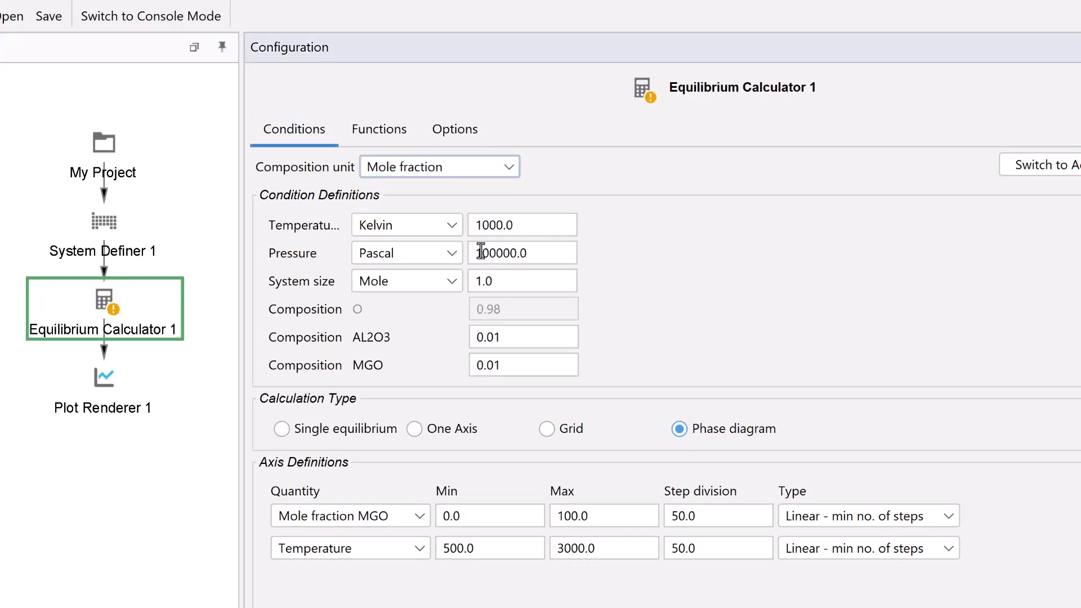
- Set the temperature condition to 2000 K and the AL2O3 composition to 0.3
click(533, 226)
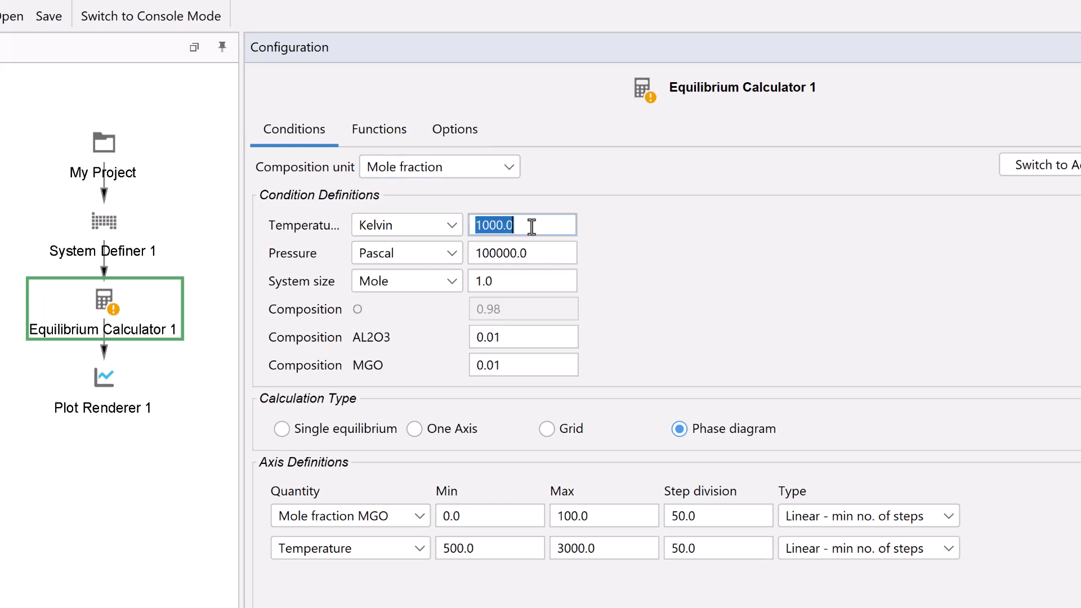
text(2000)
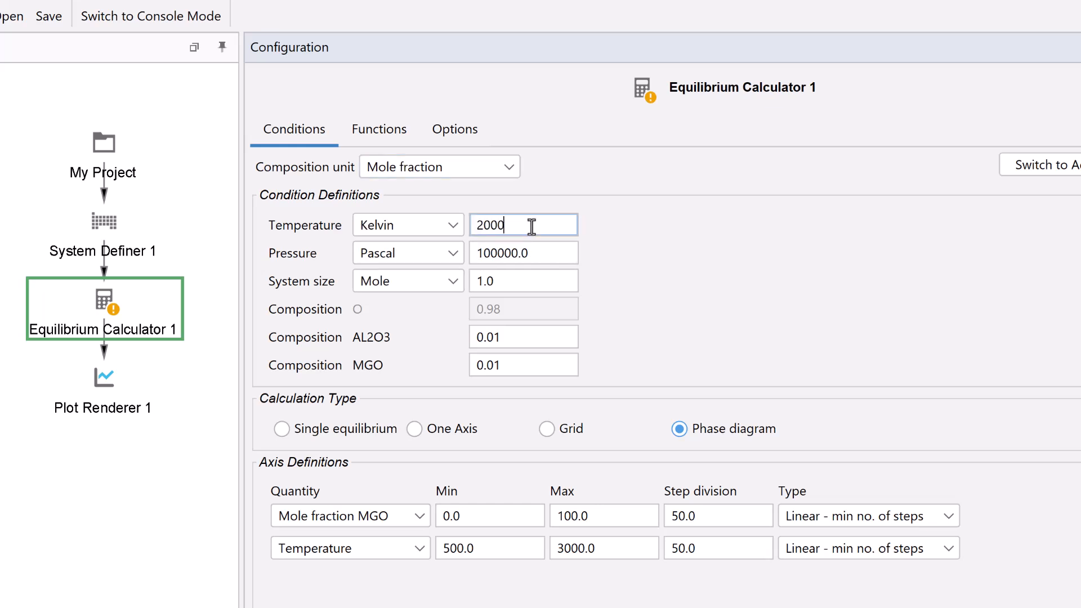
click(530, 339)
text(0.3)
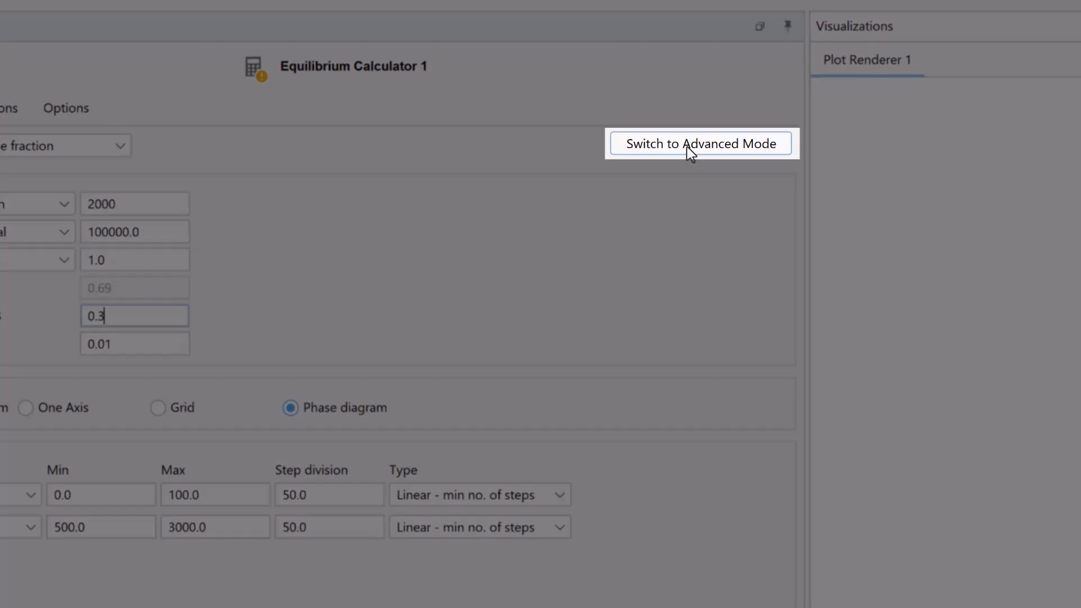
- Switch to advanced mode and replace the MGO composition condition with O2 activity referred to the GAS phase, set to 0.21
click(688, 148)
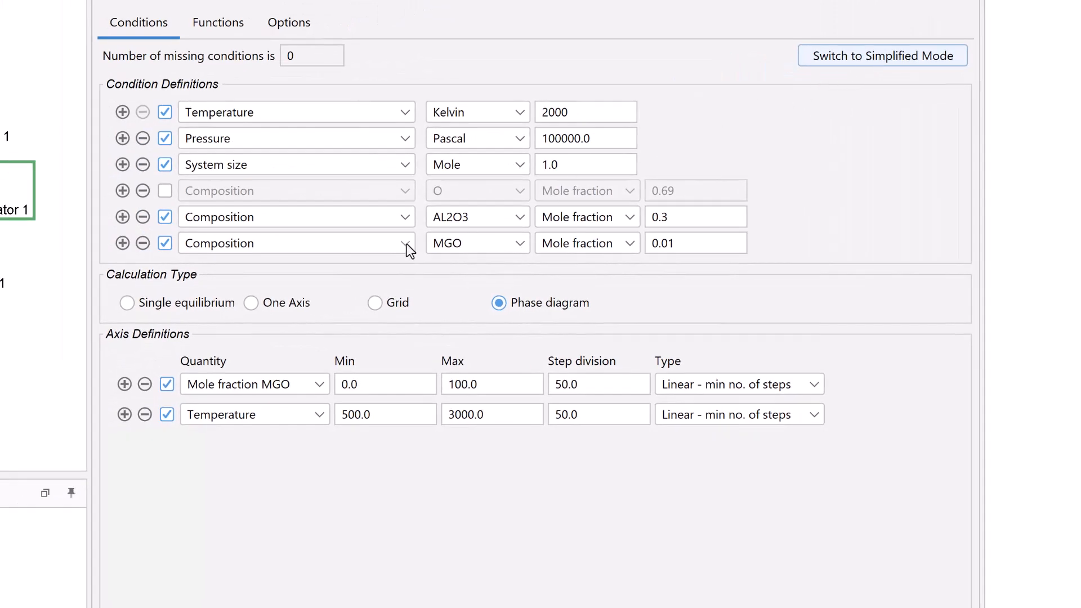
click(406, 243)
drag(410, 366, 411, 268)
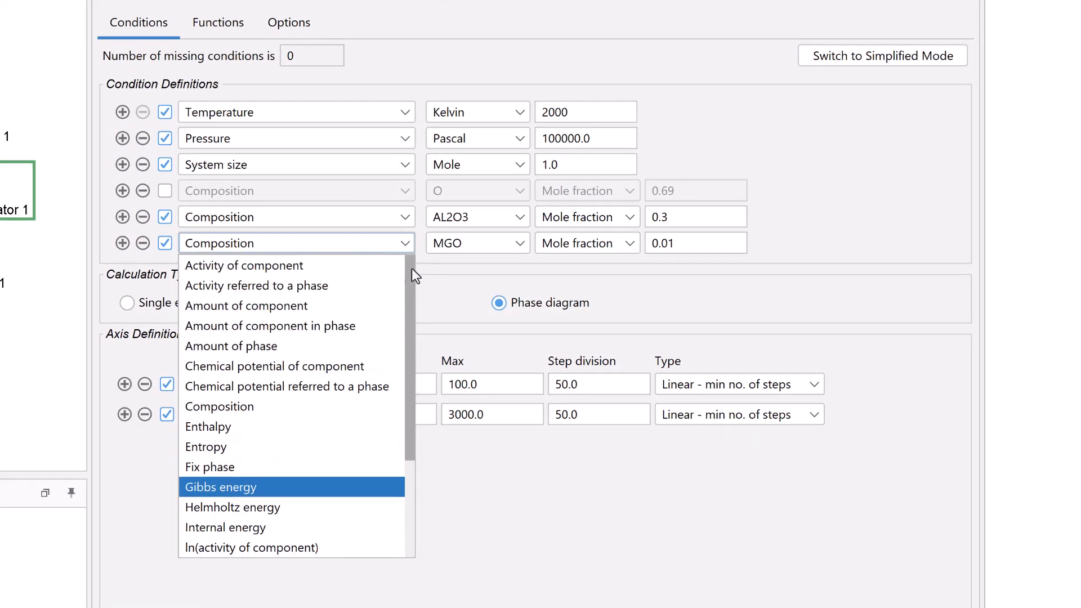
click(370, 286)
click(501, 246)
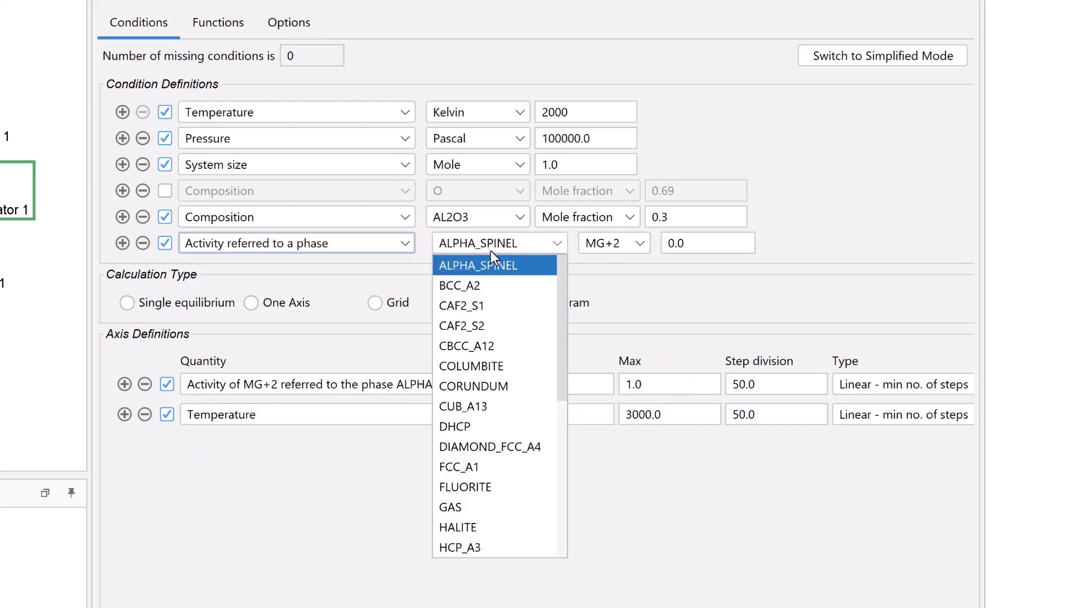
click(445, 508)
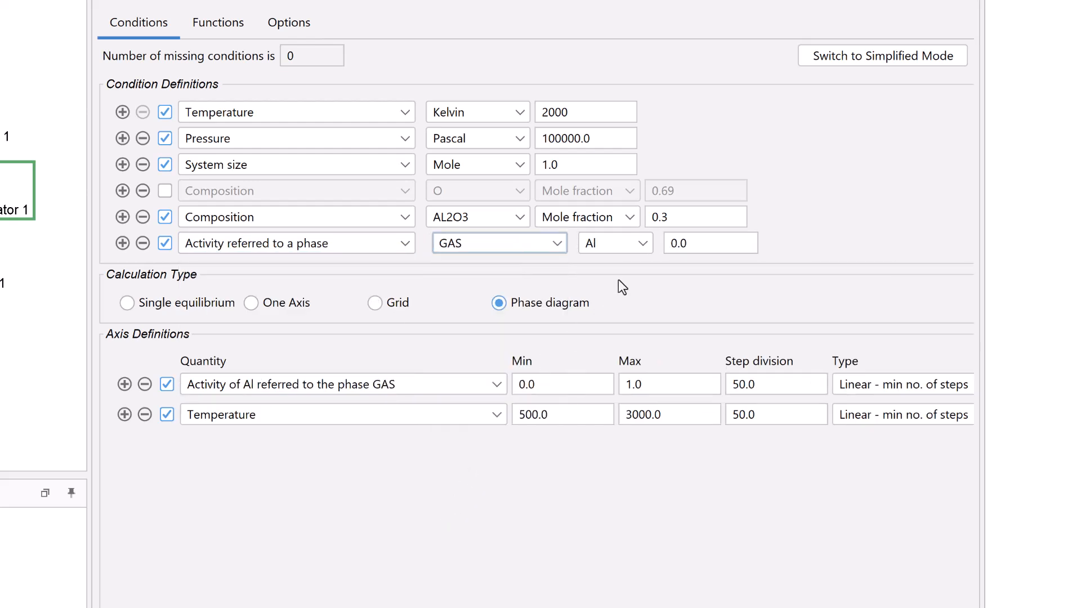
click(645, 247)
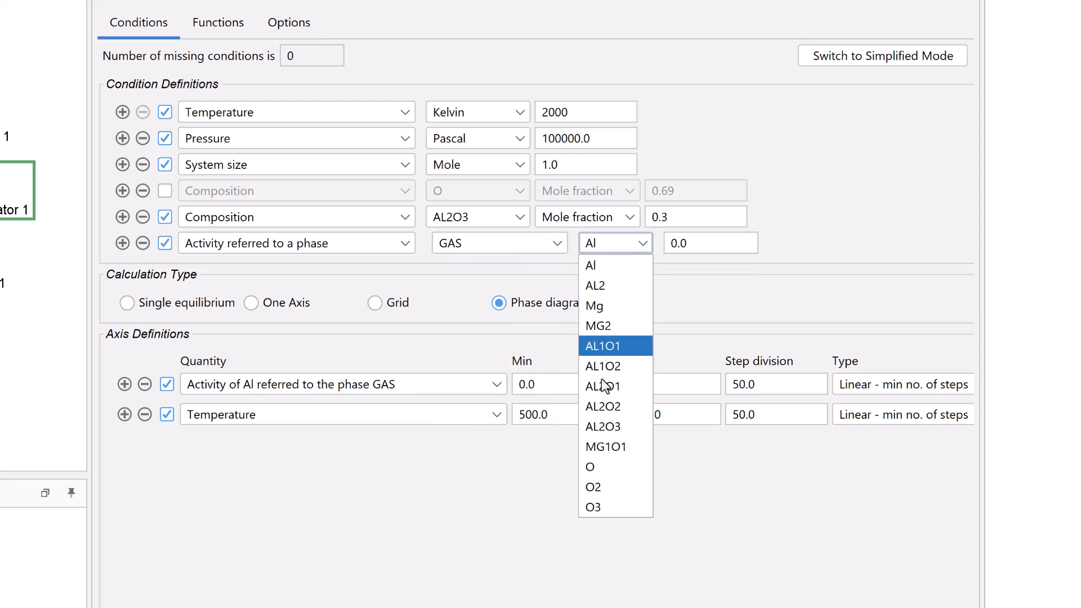
click(585, 485)
click(722, 243)
text(0.21)
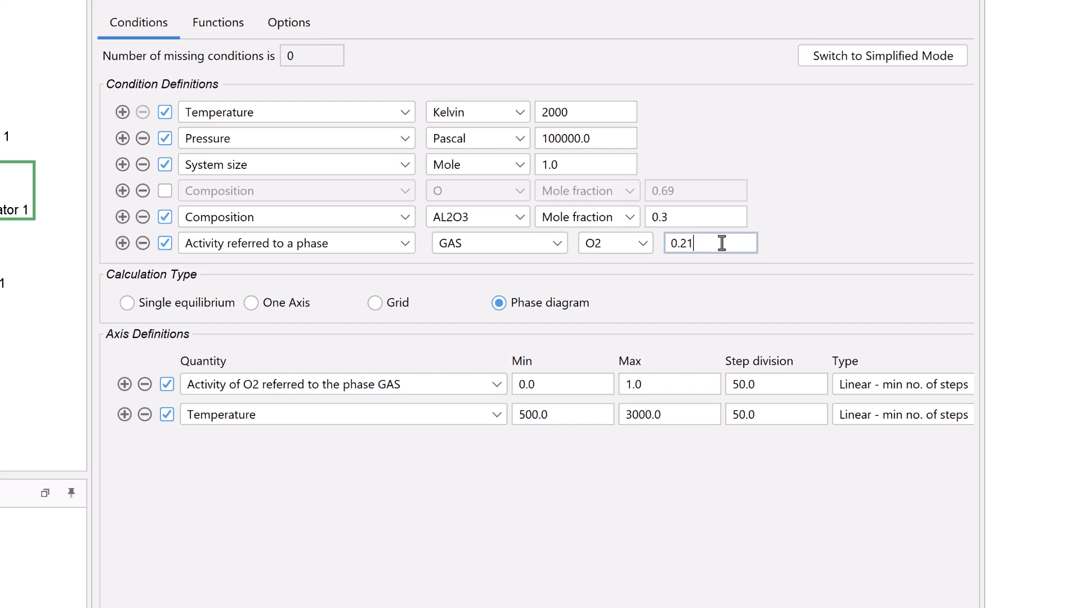
- Set the first axis to Mole fraction AL2O3 and the temperature axis range to 1200–3200
click(495, 384)
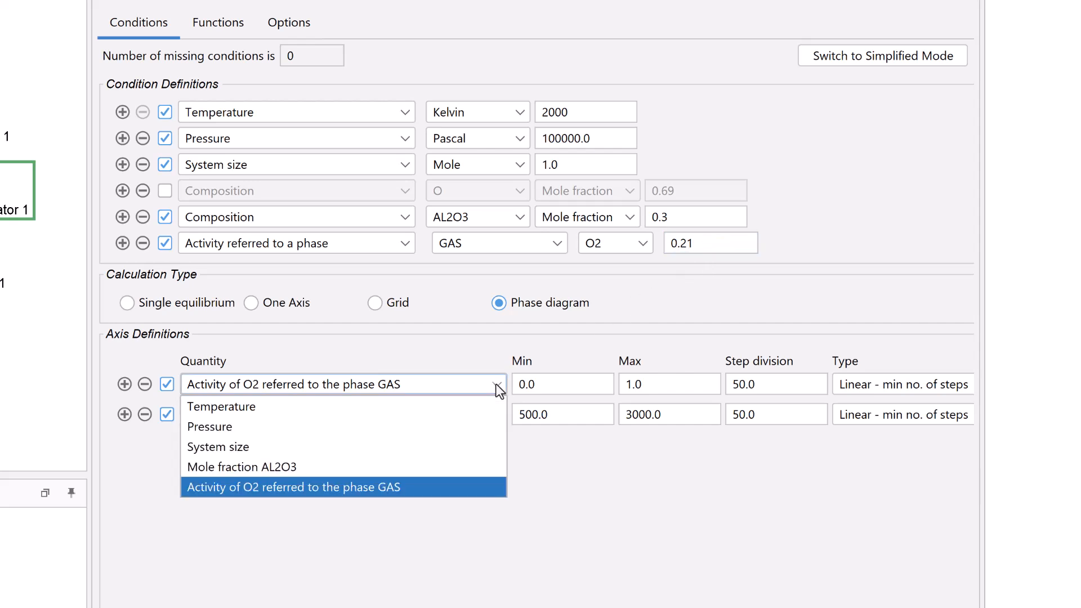
click(468, 467)
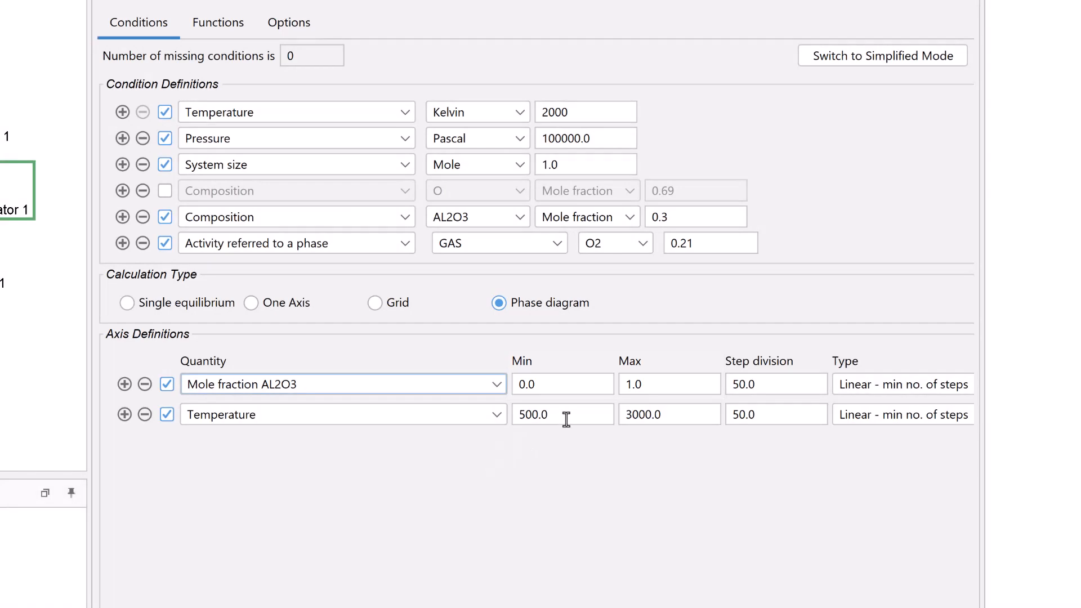
double_click(566, 419)
text(120)
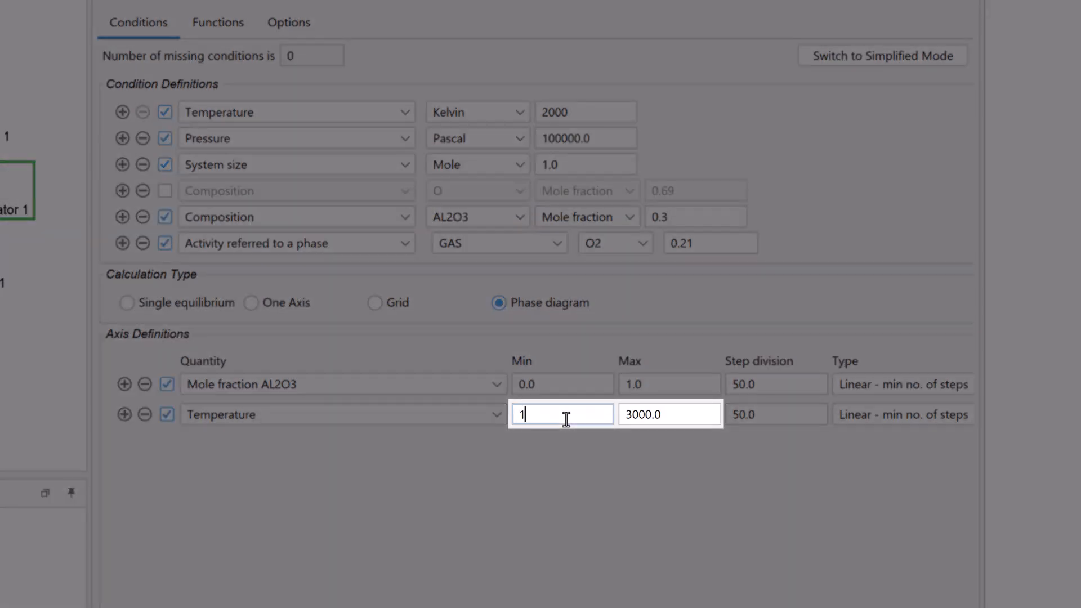
text(0)
double_click(656, 421)
text(3200)
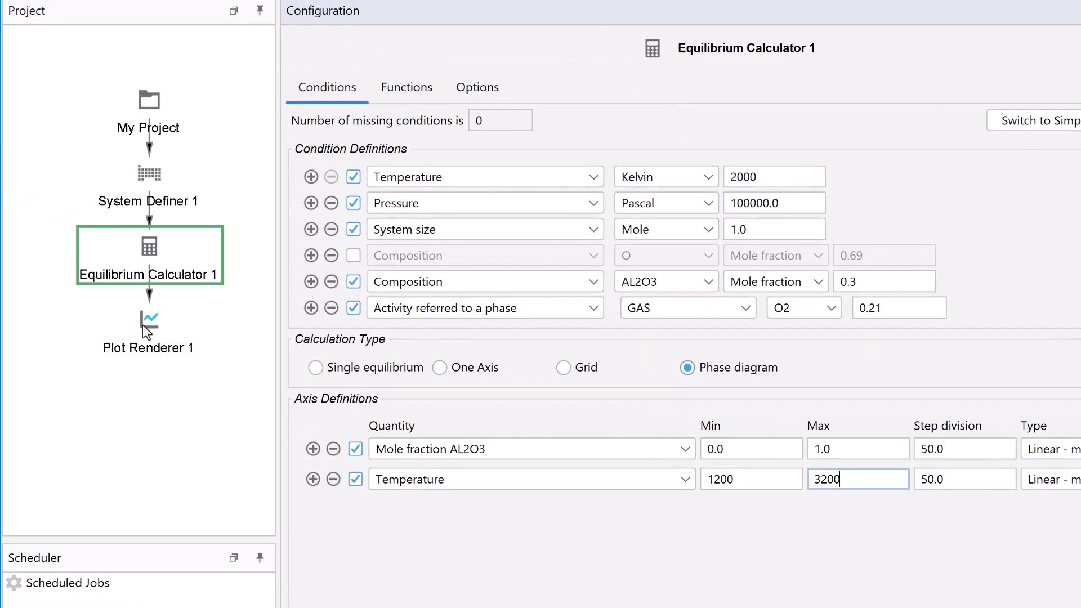
- Run the Plot Renderer to calculate and plot the phase diagram
click(145, 332)
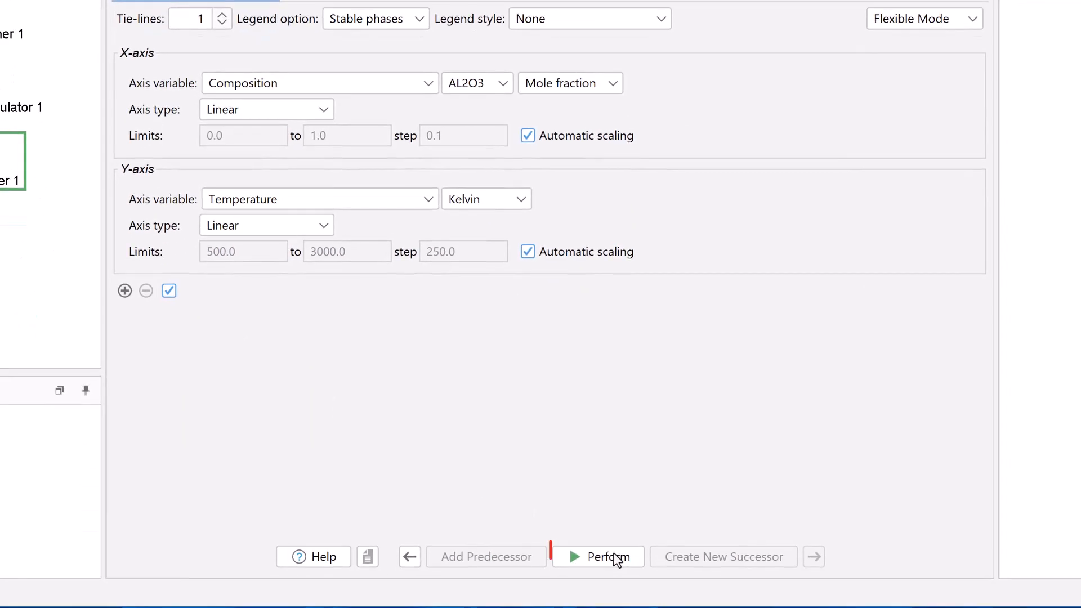
click(622, 569)
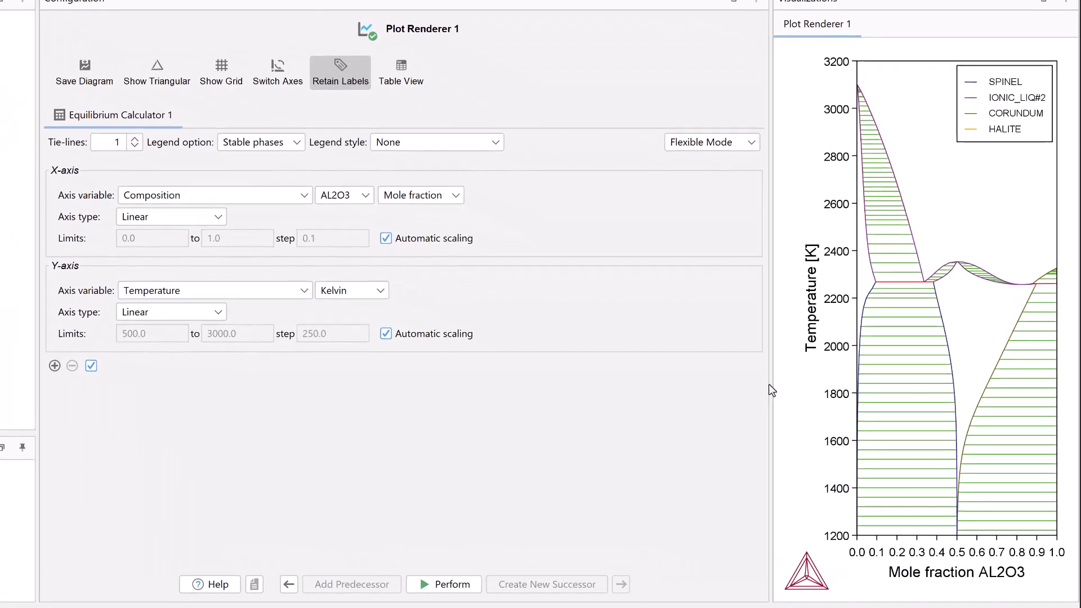
drag(769, 385, 578, 409)
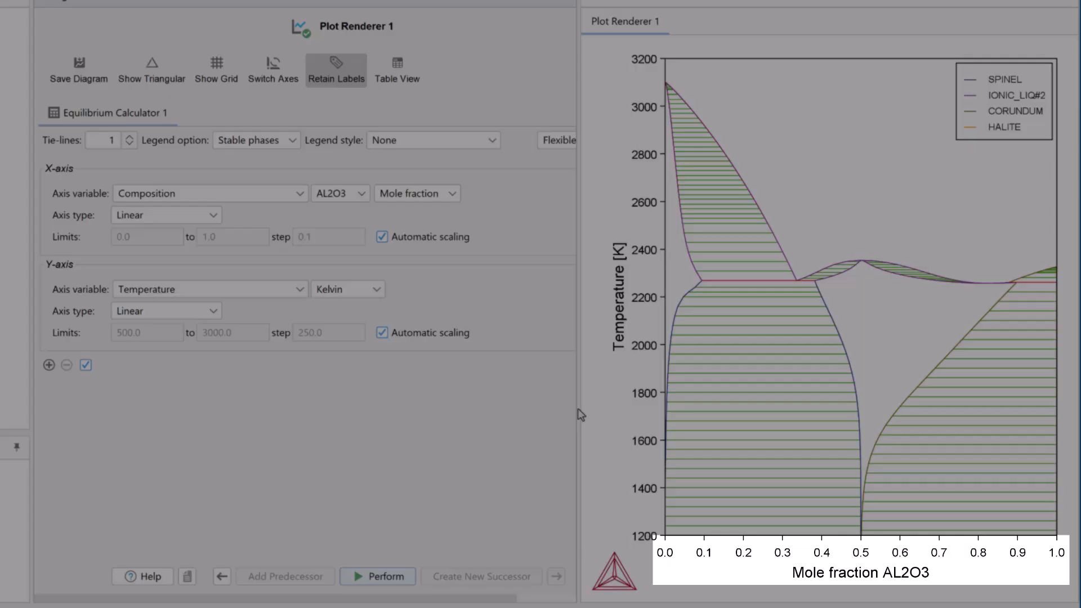